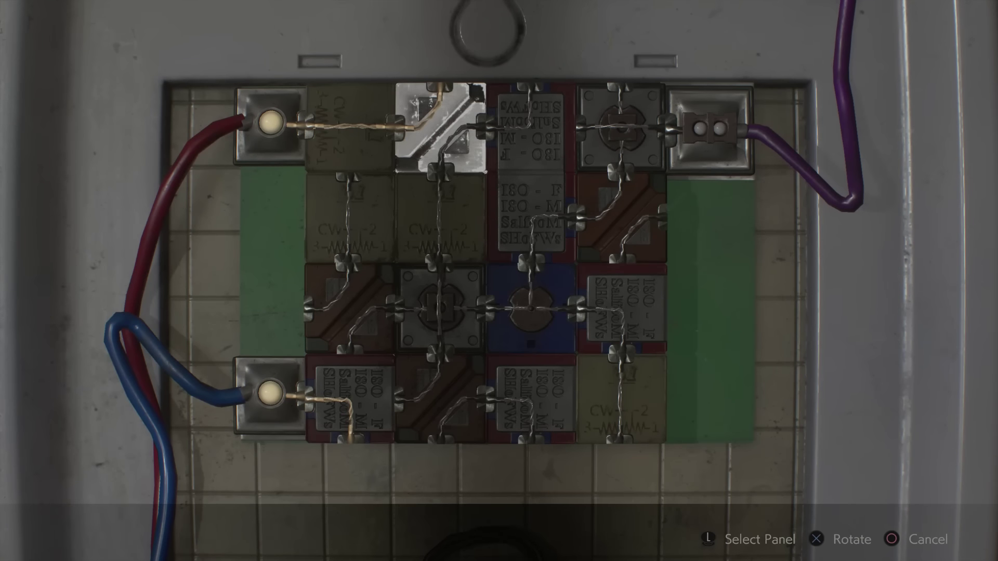
# Step: Rotate the top wire tile downward and turn the tile beside the blue terminal
pyautogui.press('x')
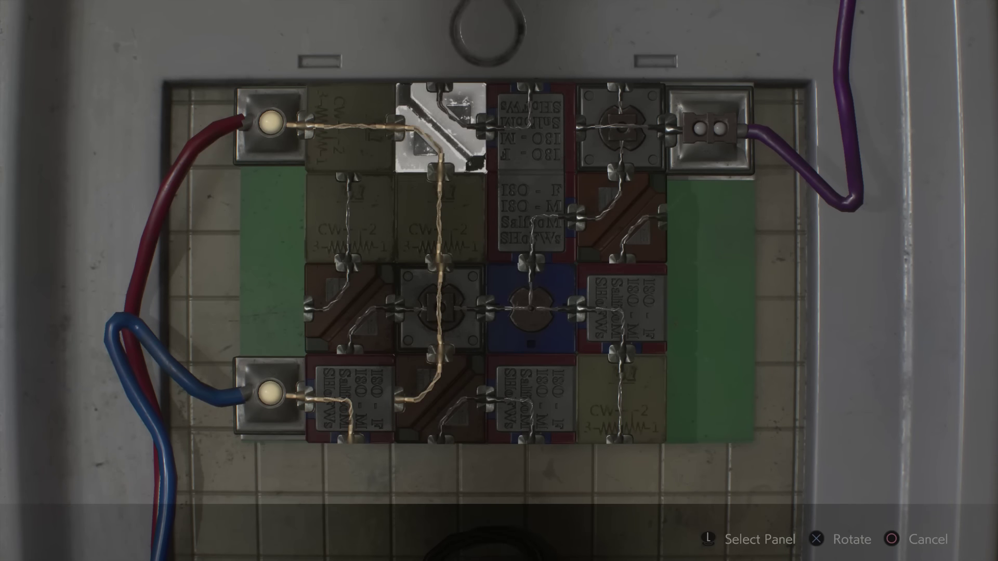
pyautogui.press('Down')
pyautogui.press('Down')
pyautogui.press('Down')
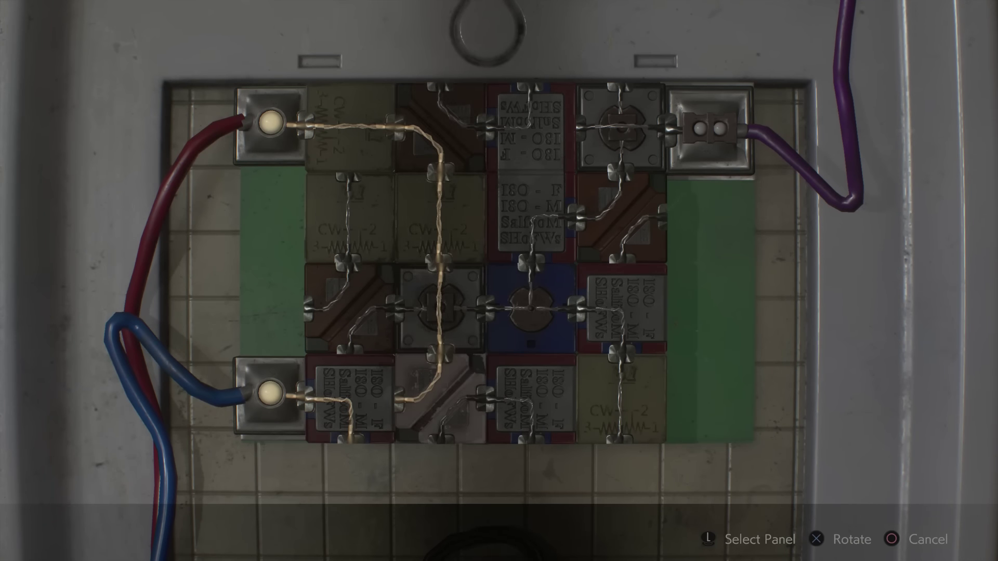
pyautogui.press('Left')
pyautogui.press('x')
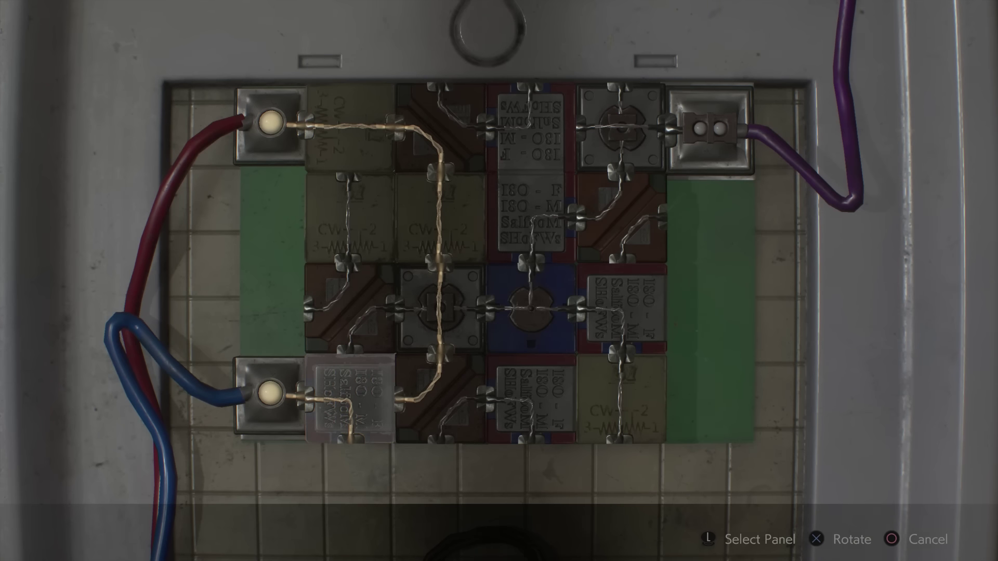
# Step: Move the selection to the centre tile and bring up the police station map
pyautogui.press('Right')
pyautogui.press('Up')
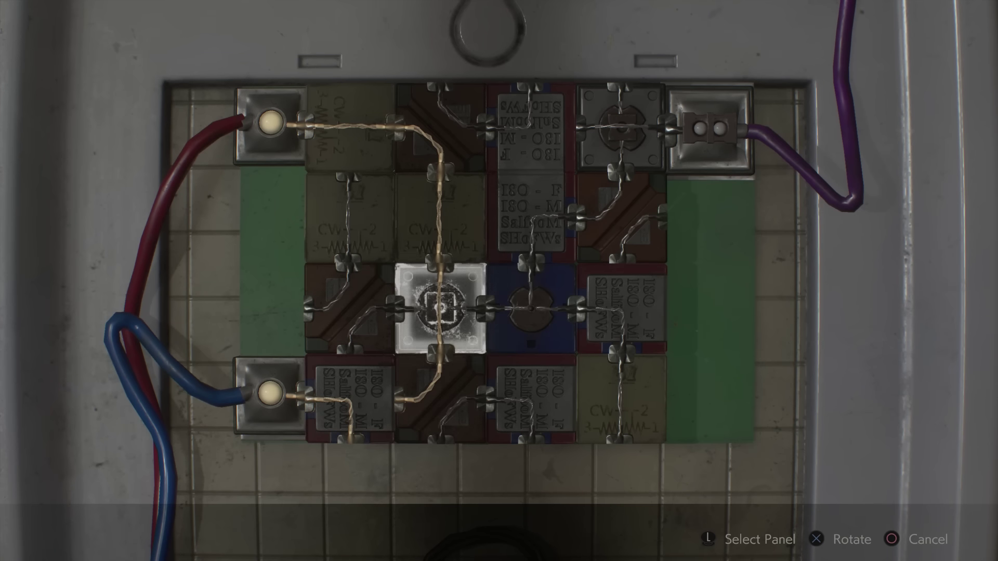
pyautogui.press('Up')
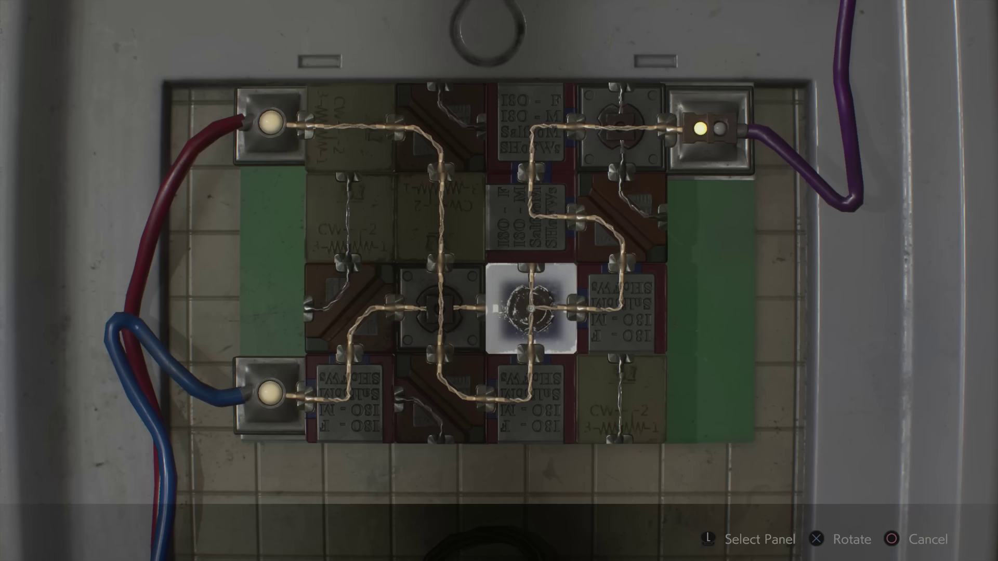
# Step: Turn the centre junction tile to complete the second path, lighting both purple-terminal lamps
pyautogui.press('Return')
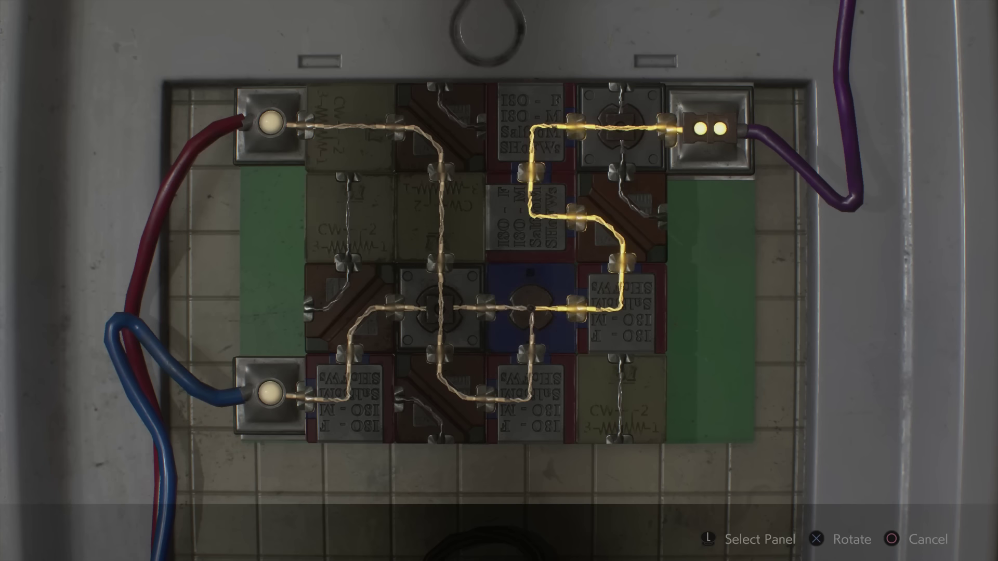